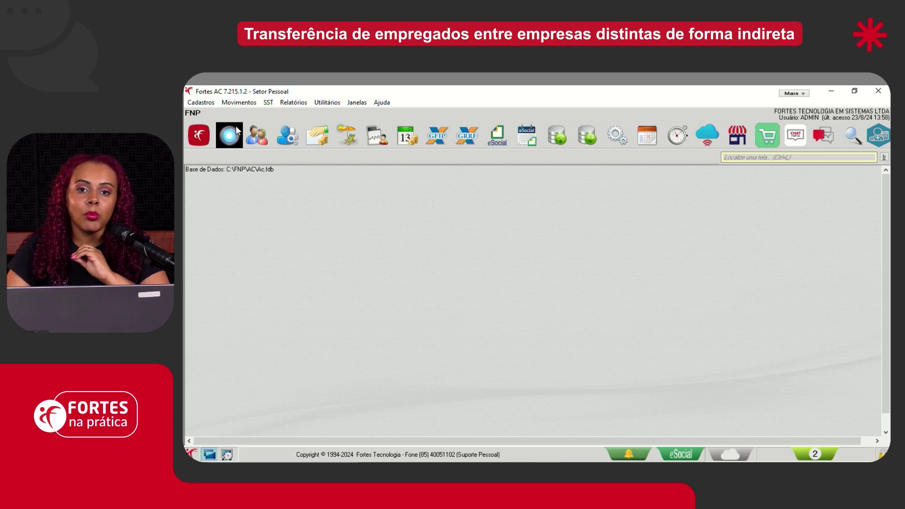
Create a termination for employee 000002 with termination date 31/07/2024
left_click(246, 106)
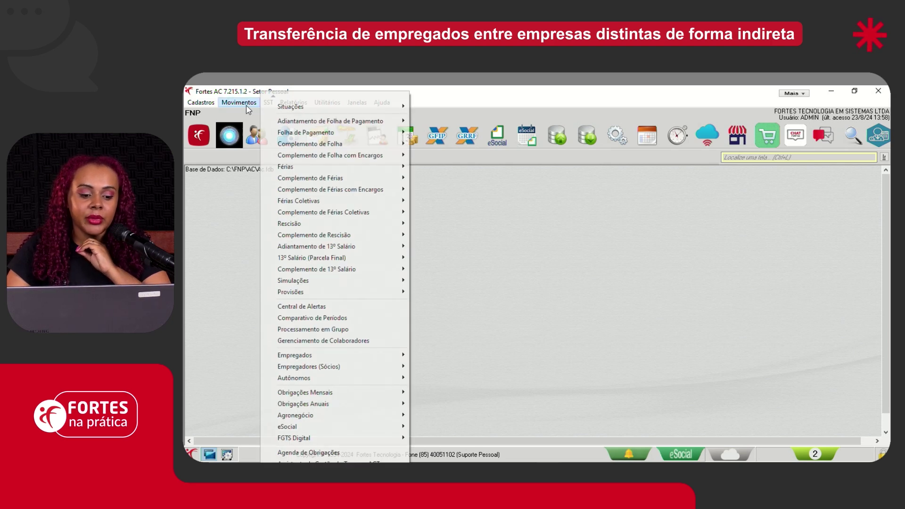
mouse_move(304, 226)
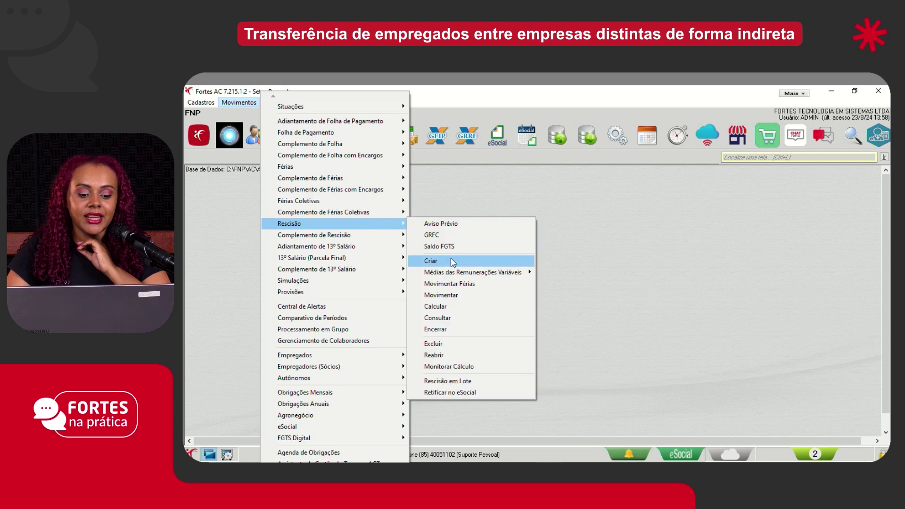
left_click(451, 260)
type("2")
key("Tab")
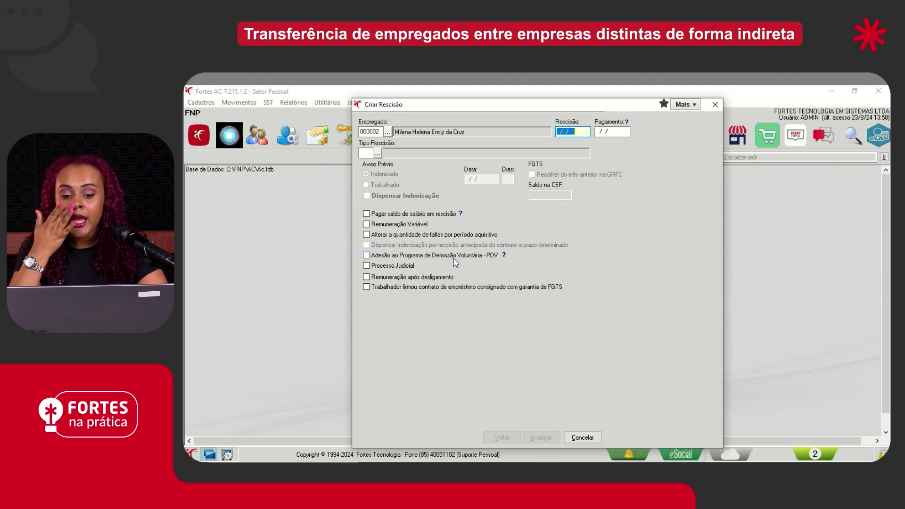
type("31072024")
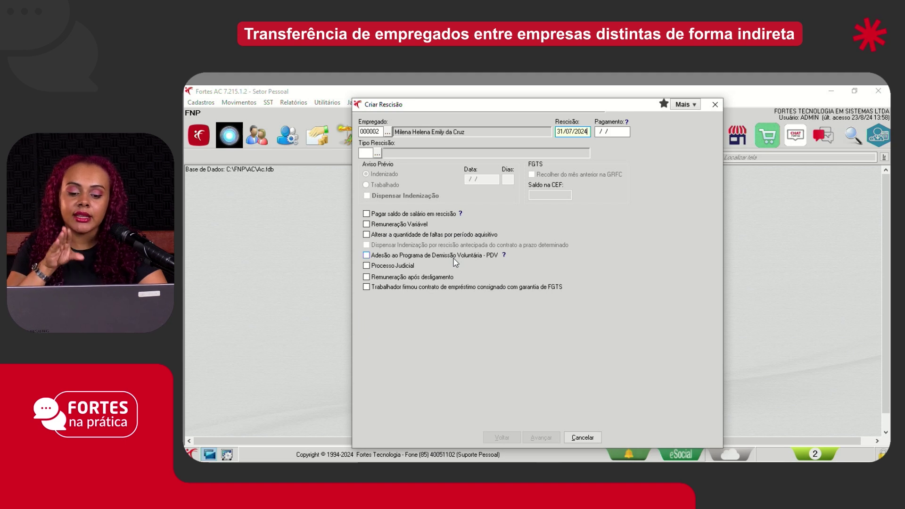
key("Tab")
Choose termination type 012, Transferência de empregado sem ônus
left_click(377, 153)
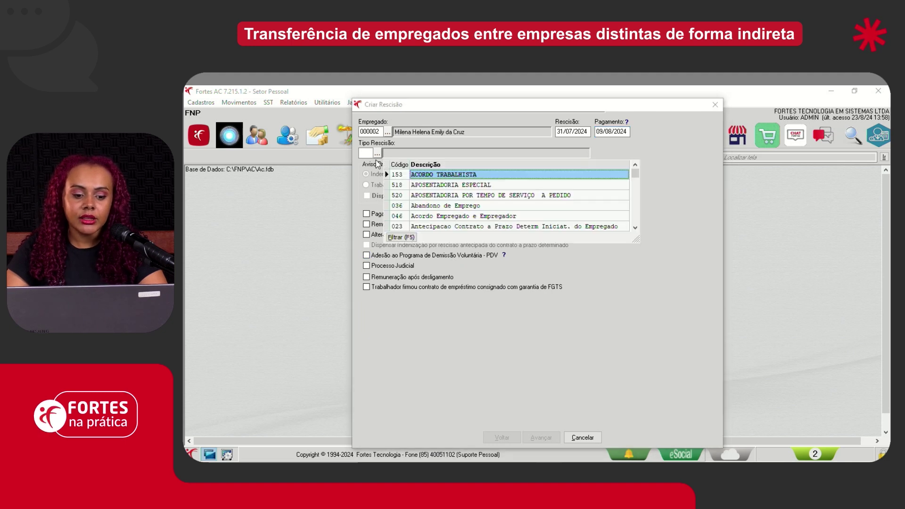
left_click(370, 154)
type("012")
key("Tab")
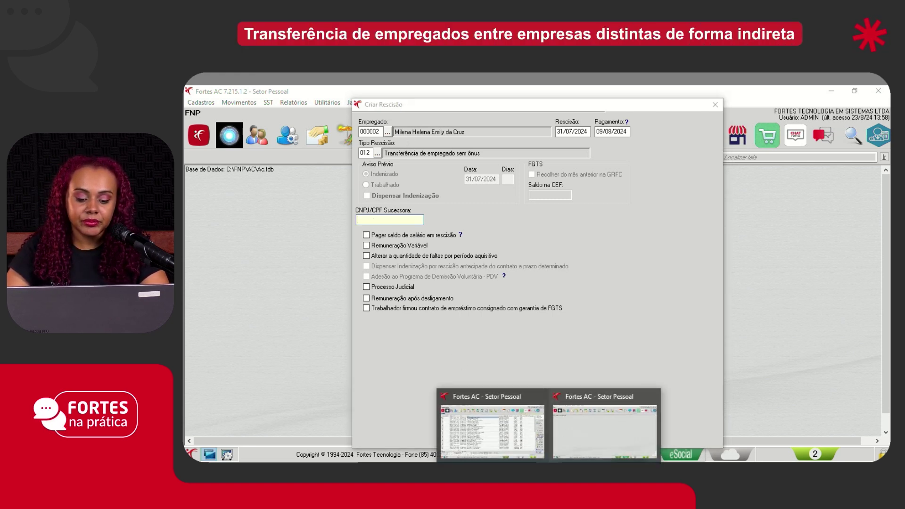
Copy company 0006 Demonstração's Matriz CNPJ from Empresas and return to Criar Rescisão
left_click(396, 221)
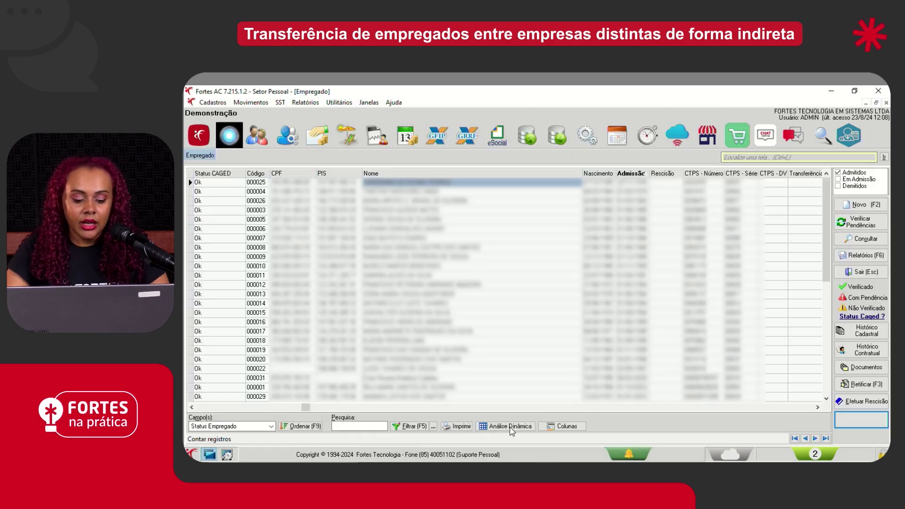
left_click(212, 102)
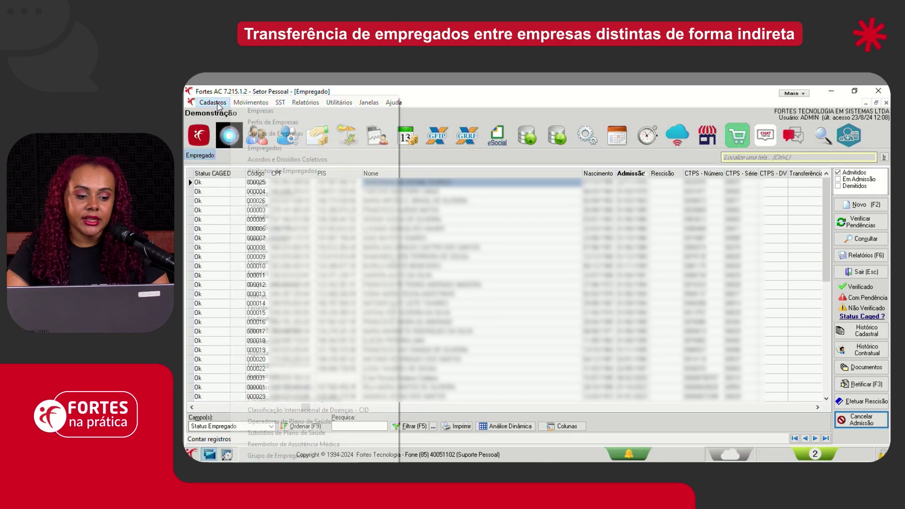
left_click(264, 112)
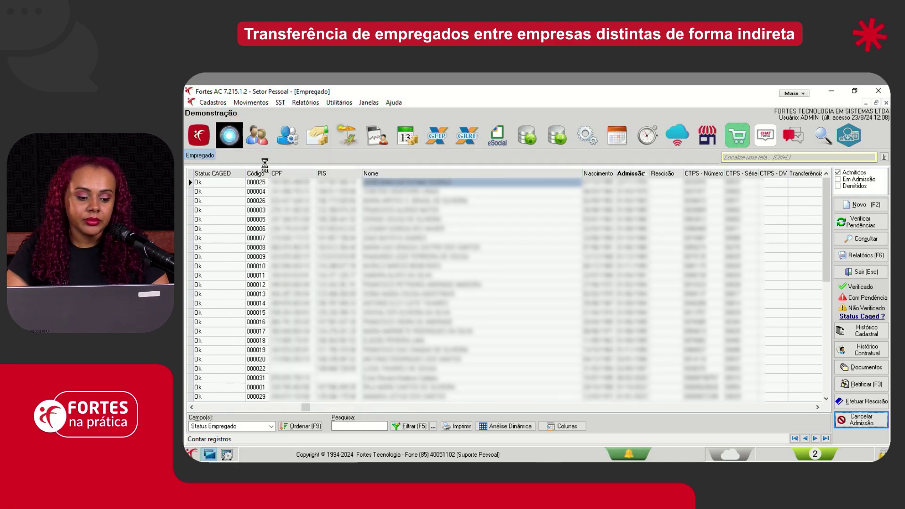
left_click(229, 237)
double_click(228, 238)
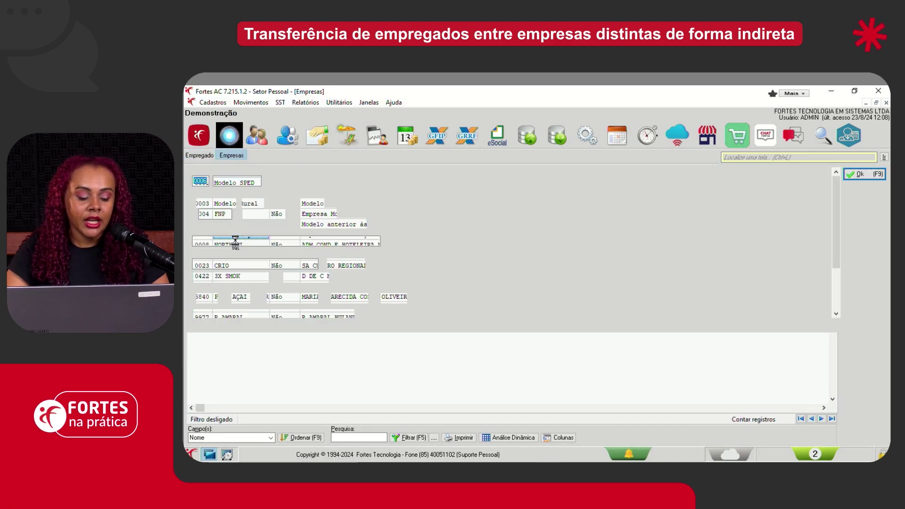
left_click(335, 350)
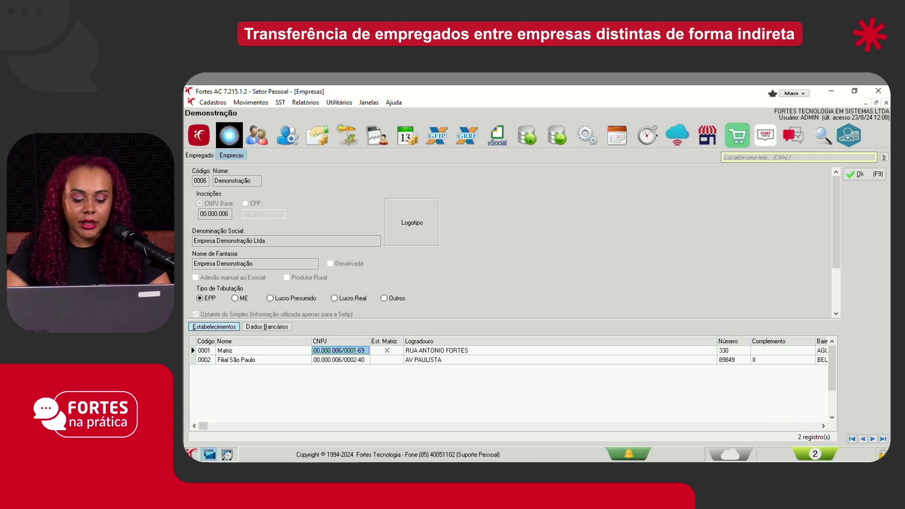
mouse_move(571, 445)
left_click(571, 427)
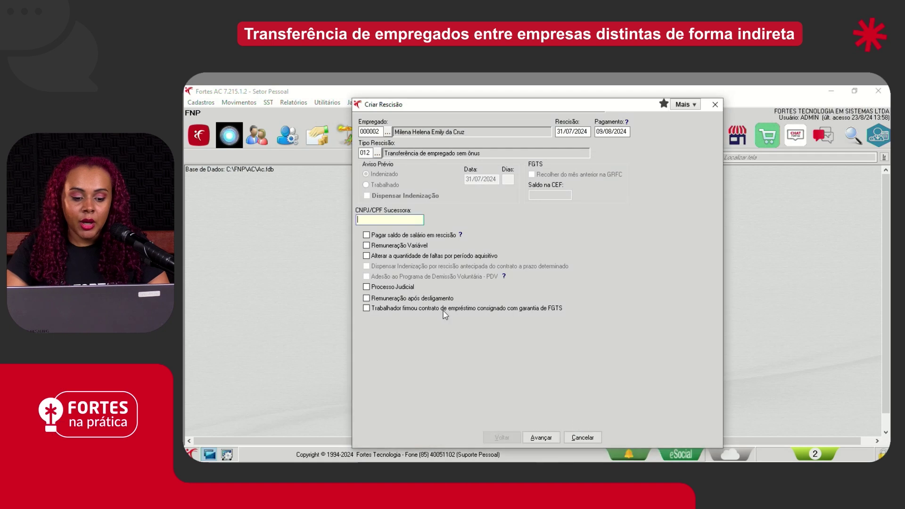
Paste 00.000.006/0001-69 as successor CNPJ, create the termination and calculate it
right_click(386, 218)
left_click(423, 271)
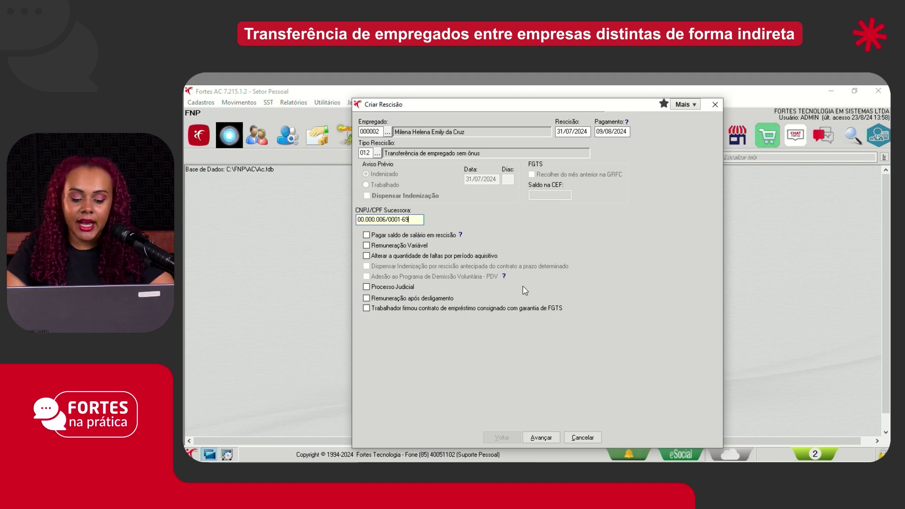
left_click(542, 438)
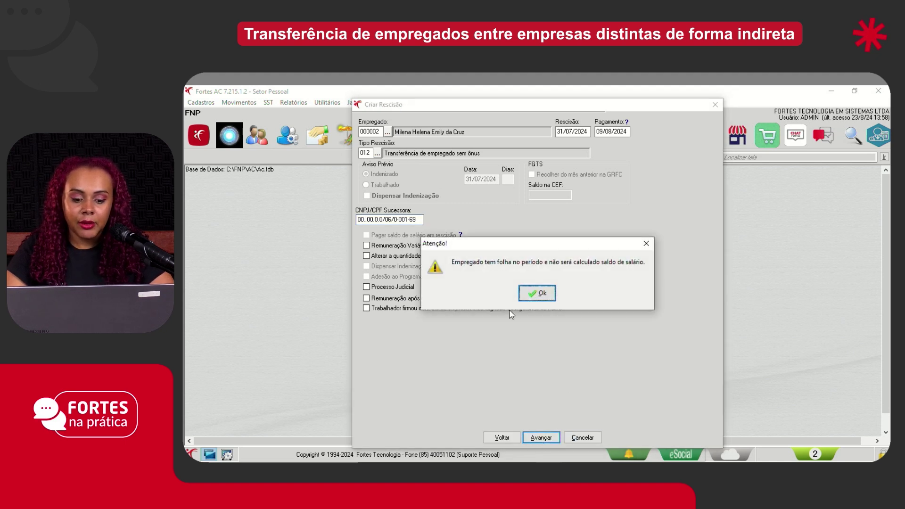
left_click(535, 294)
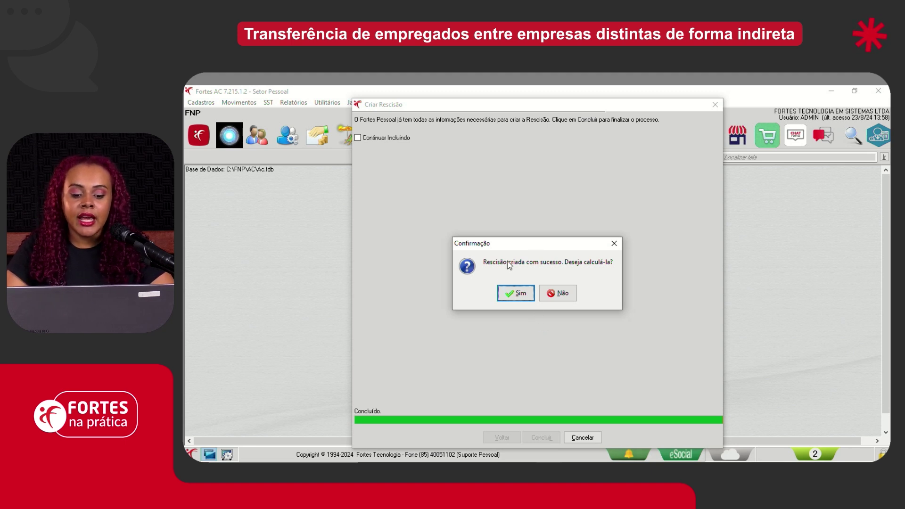
left_click(518, 296)
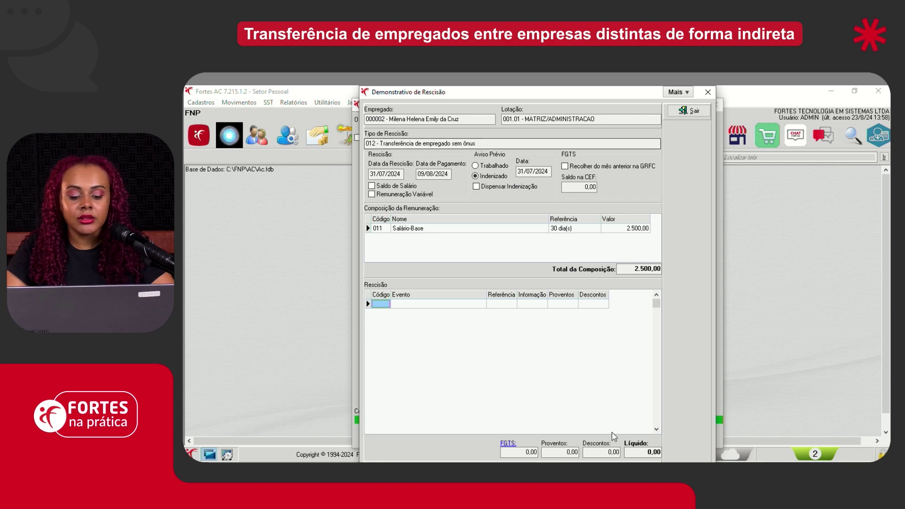
Close employee 000002's termination into competência 07/2024 and dismiss the follow-up notices
left_click(689, 110)
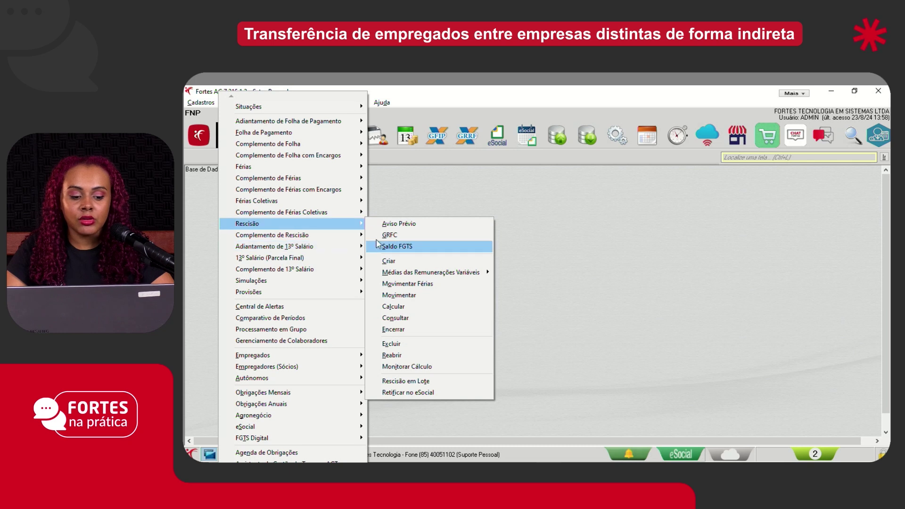
mouse_move(363, 227)
left_click(401, 329)
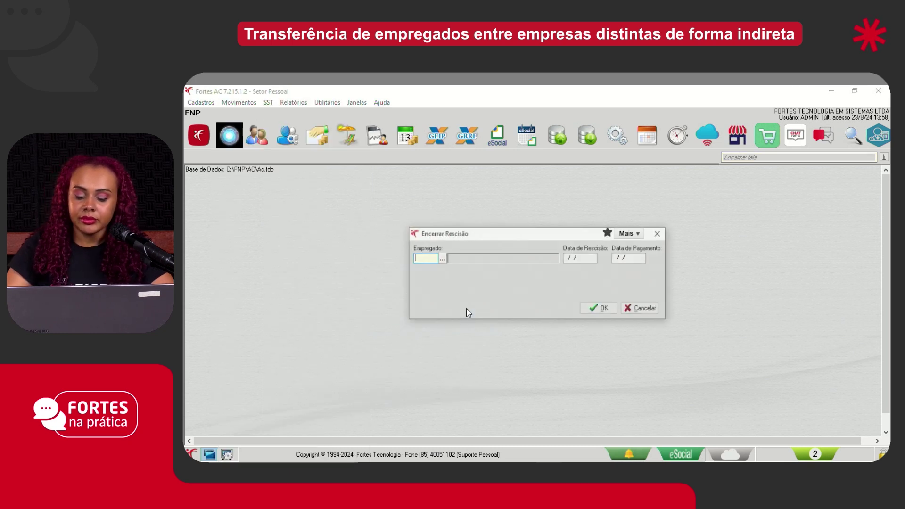
type("2")
key("Return")
key("Return")
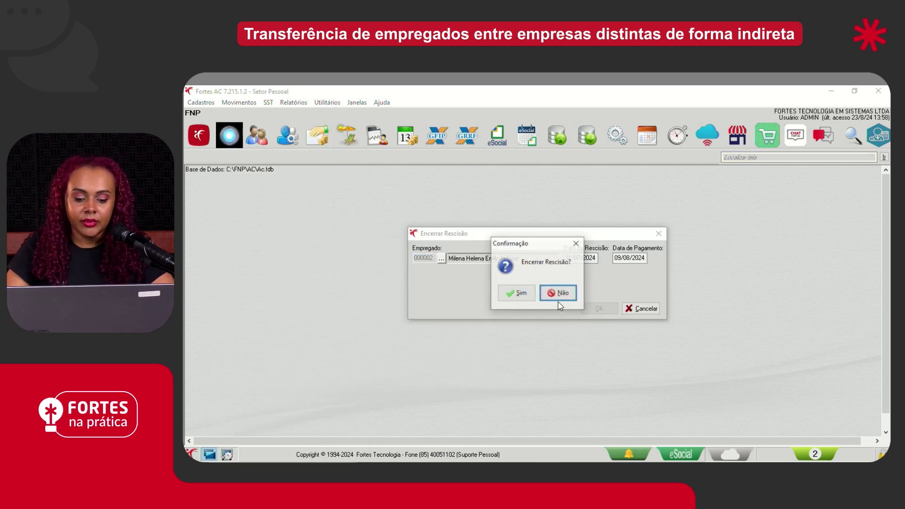
left_click(522, 294)
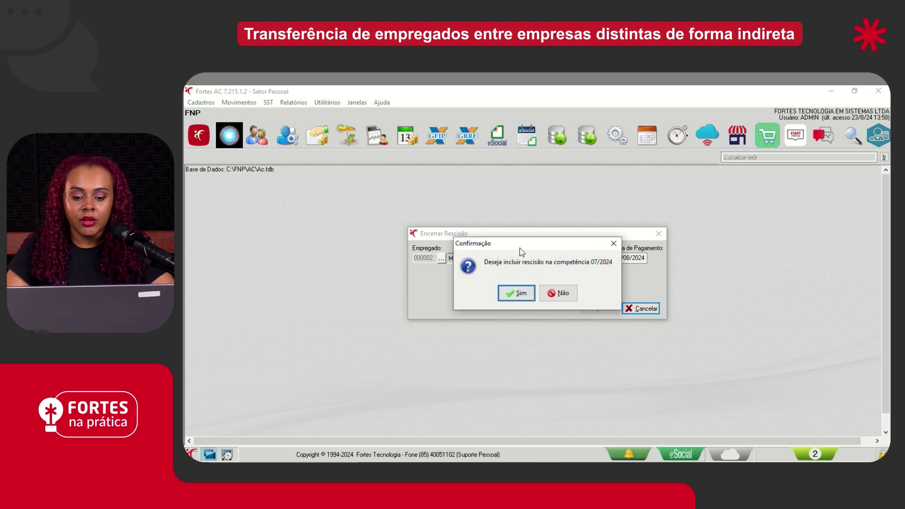
left_click(523, 296)
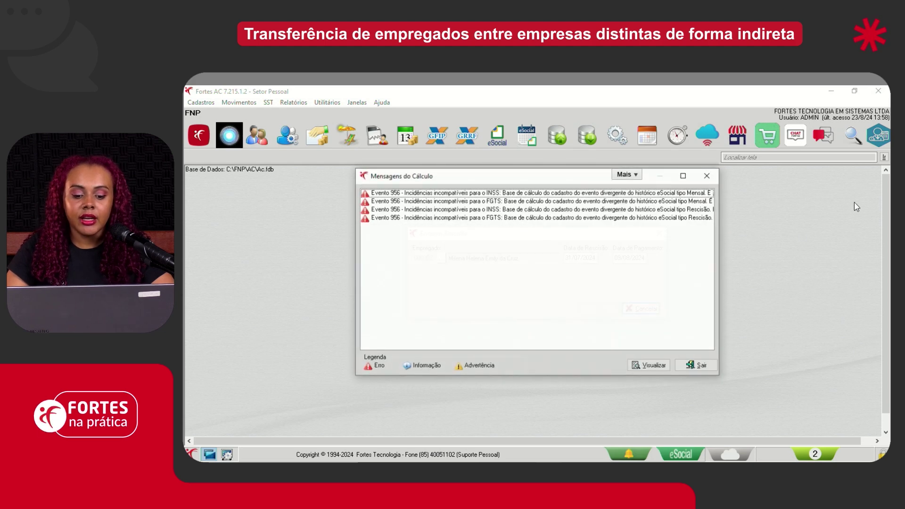
left_click(695, 364)
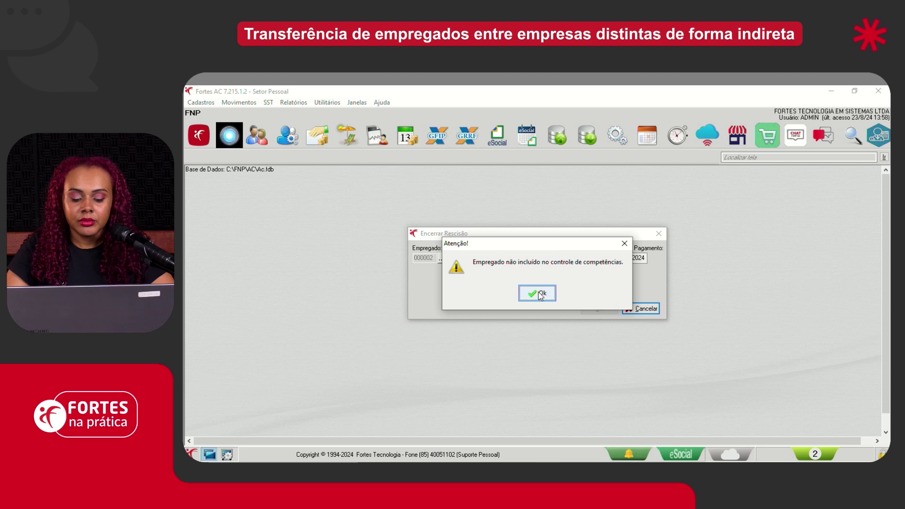
key("Return")
left_click(551, 288)
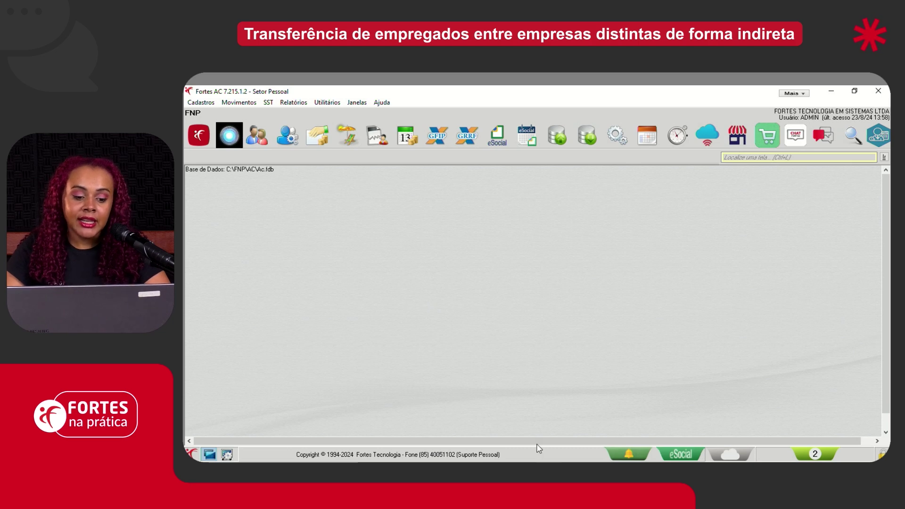
Open a blank Novo Cadastro in Demonstração's employee list, then switch to the FNP window
left_click(549, 472)
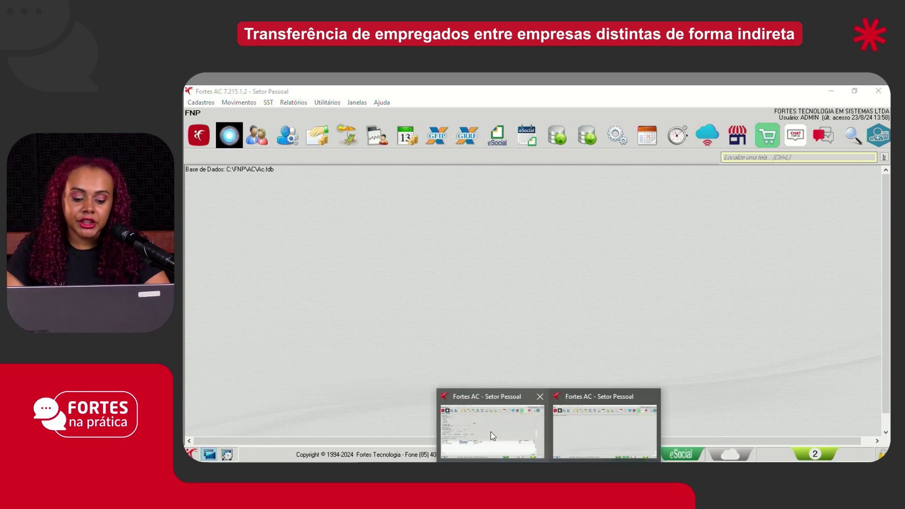
left_click(493, 428)
key("Escape")
key("alt+c")
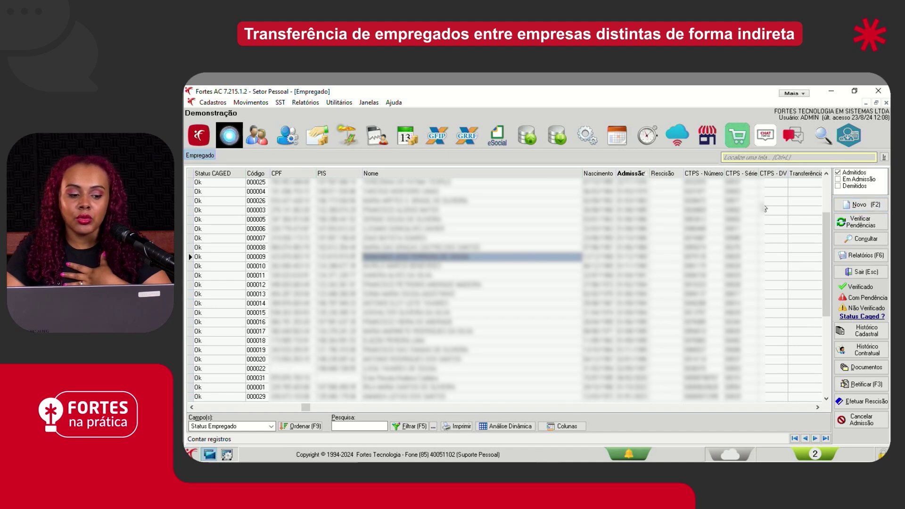
left_click(841, 206)
left_click(842, 219)
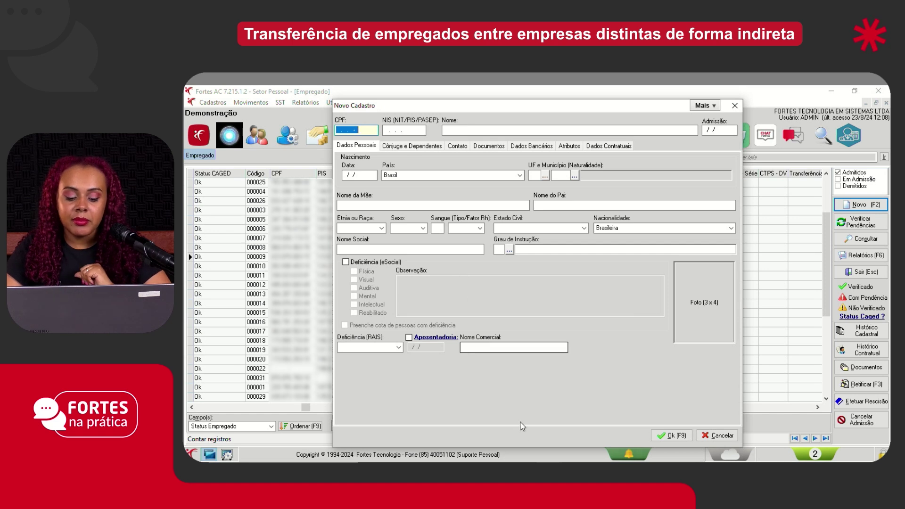
left_click(549, 469)
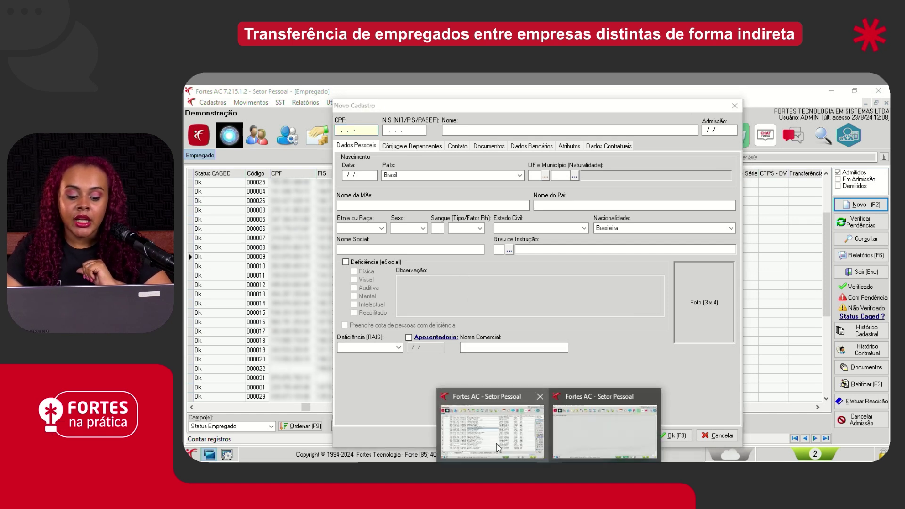
left_click(589, 434)
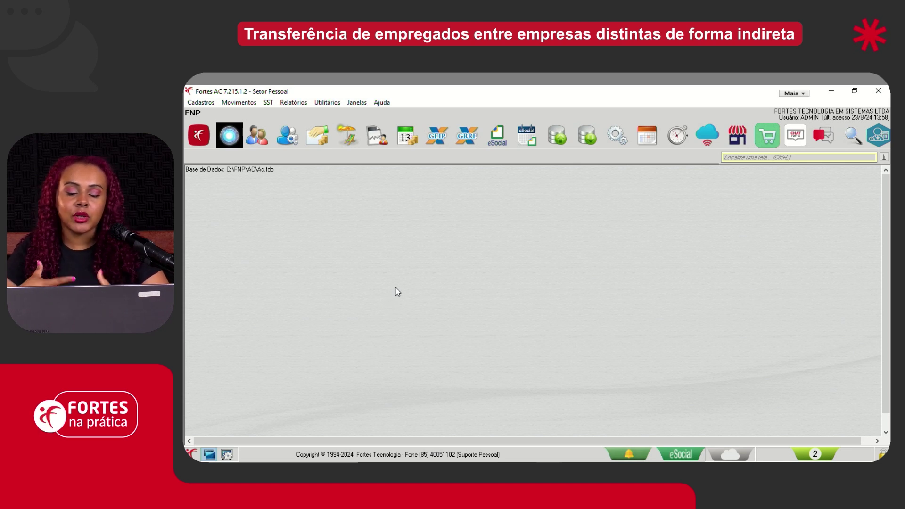
Open the transferred employee's FNP record and browse her dependants, contact, documents and bank tabs
left_click(253, 130)
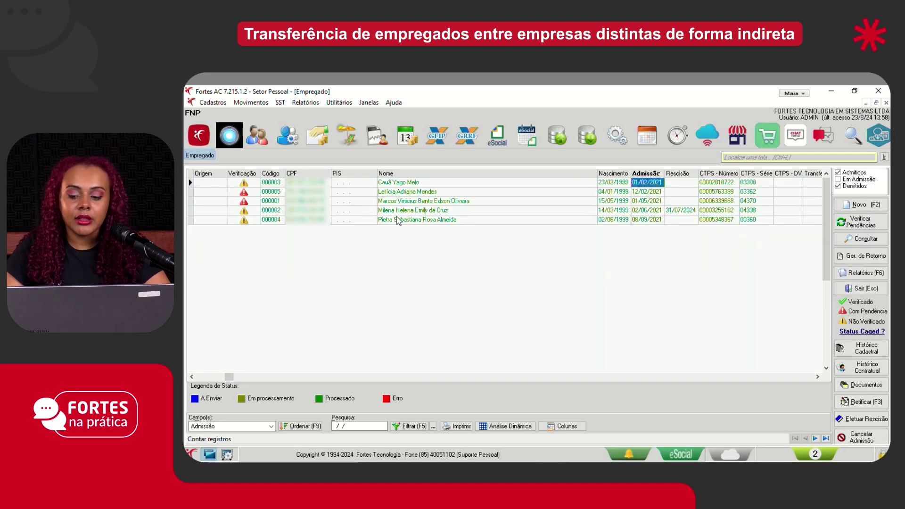
left_click(440, 211)
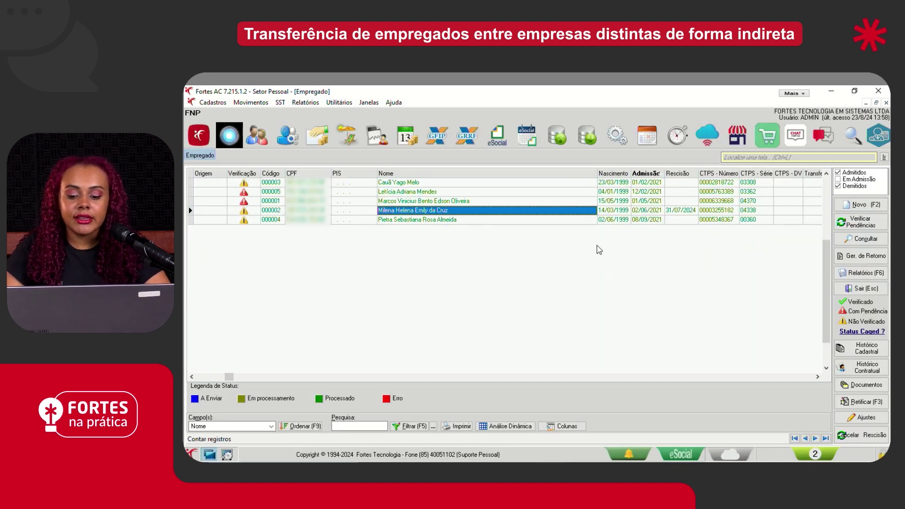
left_click(866, 238)
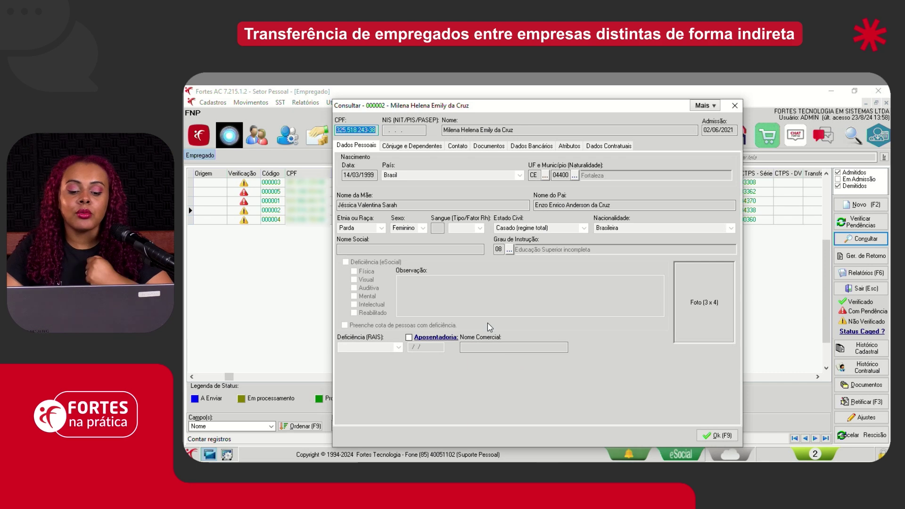
left_click(412, 147)
left_click(457, 146)
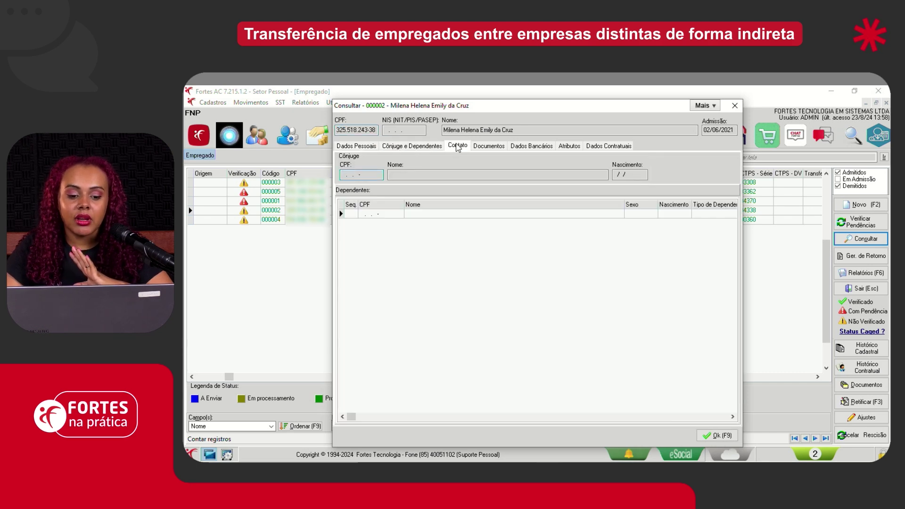
left_click(489, 146)
left_click(532, 146)
Review her contract admission and employer details, then show the new record's Admissão tab
left_click(609, 145)
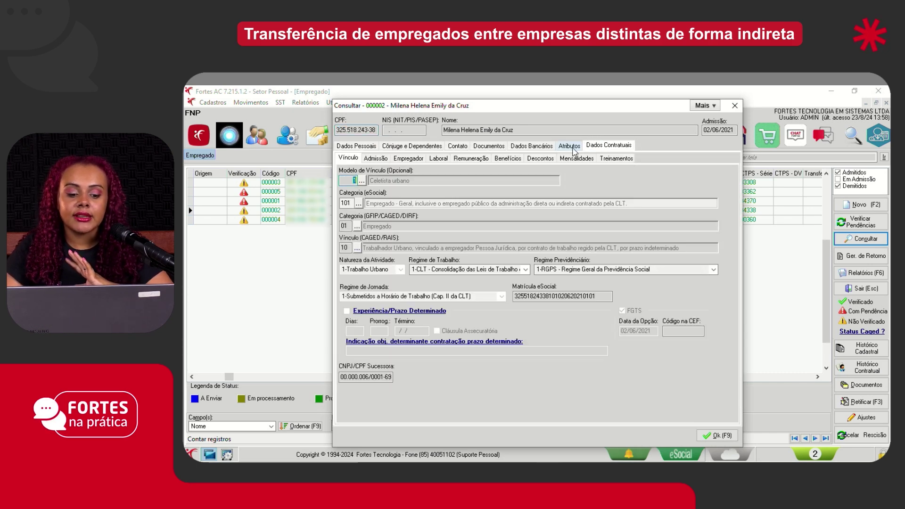
left_click(376, 159)
left_click(409, 159)
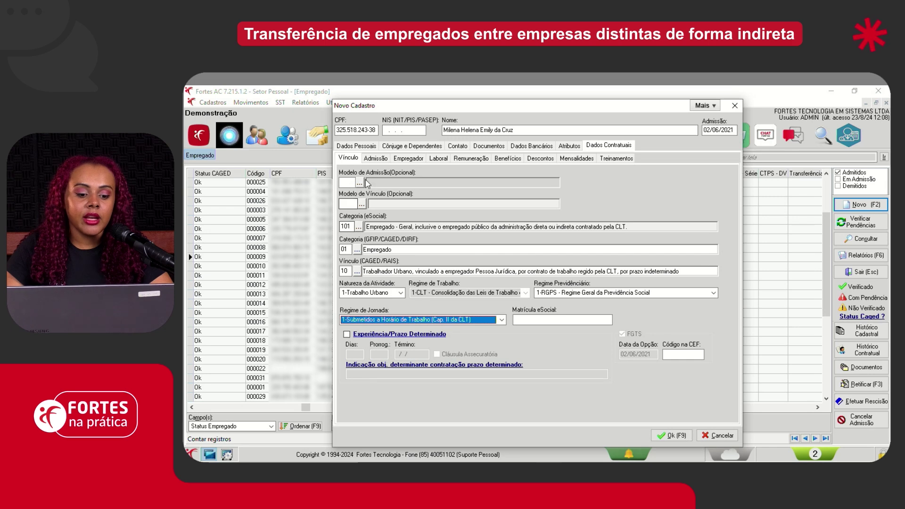
left_click(376, 158)
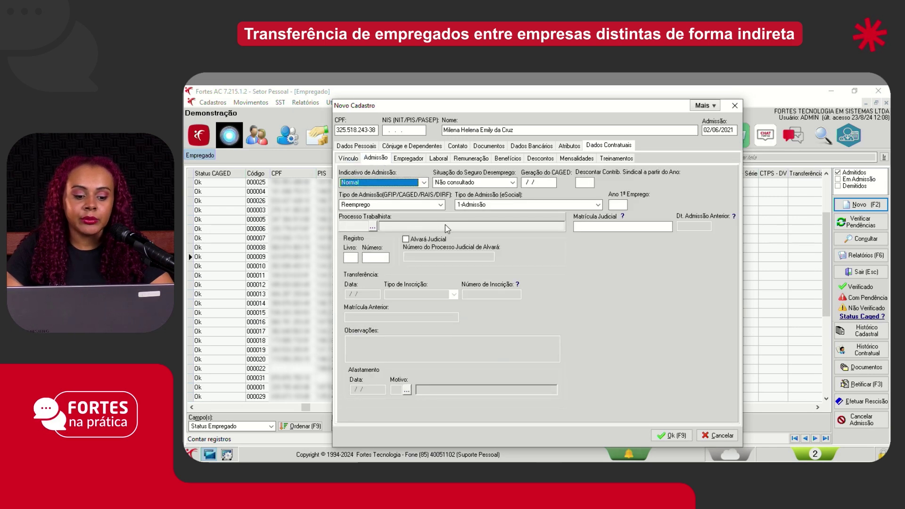
Fill the union contribution, set admission Transferência sem ônus and eSocial type 2-mesmo grupo econômico
key("alt+Tab")
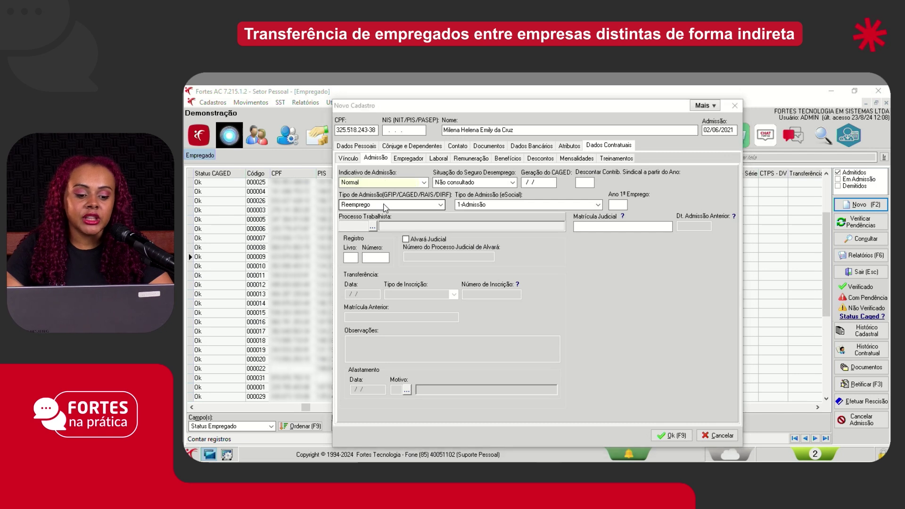
key("F9")
left_click(531, 293)
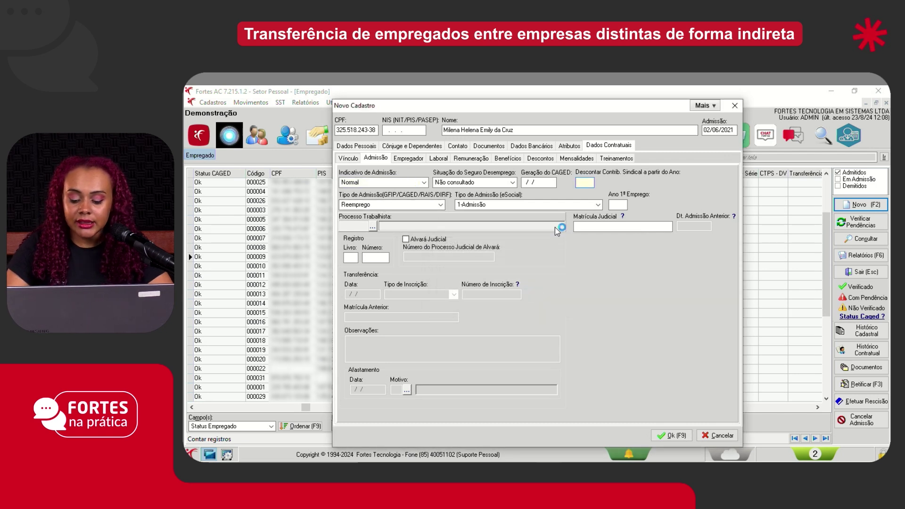
type("2080")
left_click(406, 204)
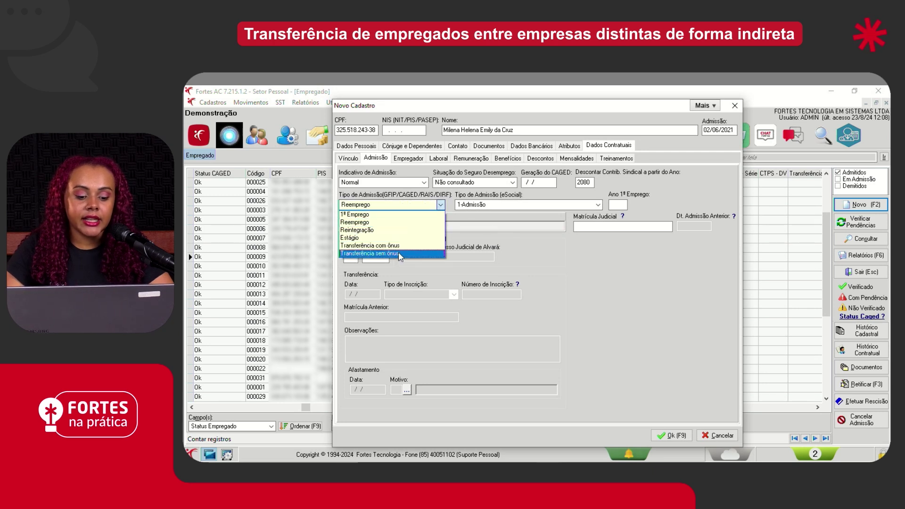
left_click(400, 254)
left_click(497, 205)
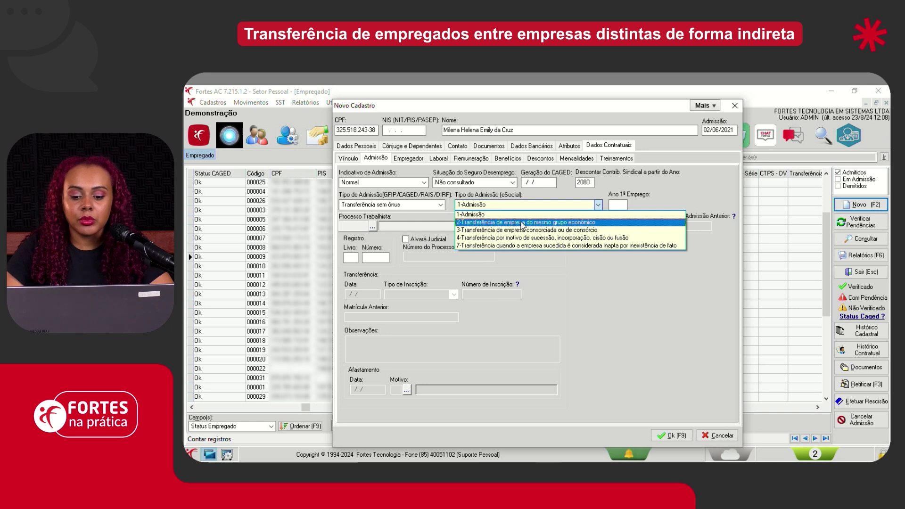
left_click(522, 223)
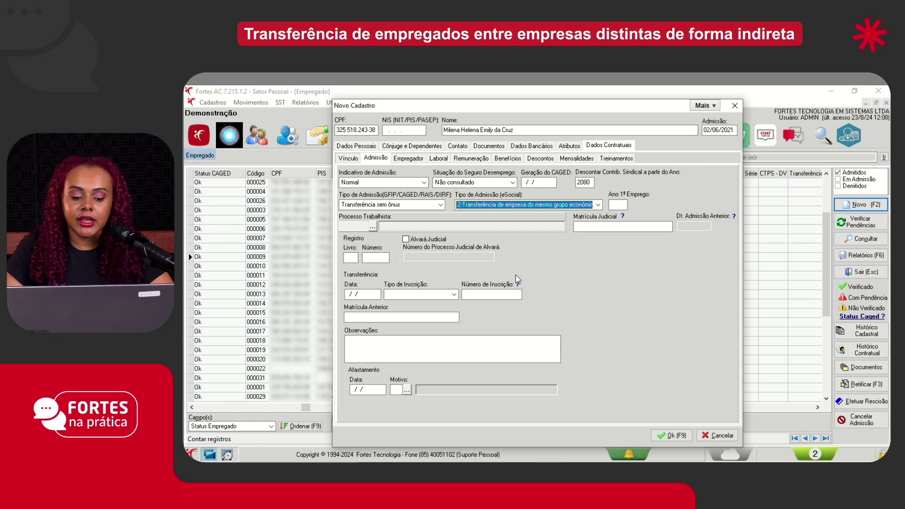
Enter transfer date 01/08/2024 and choose CNPJ as the origin's registration type
left_click(352, 294)
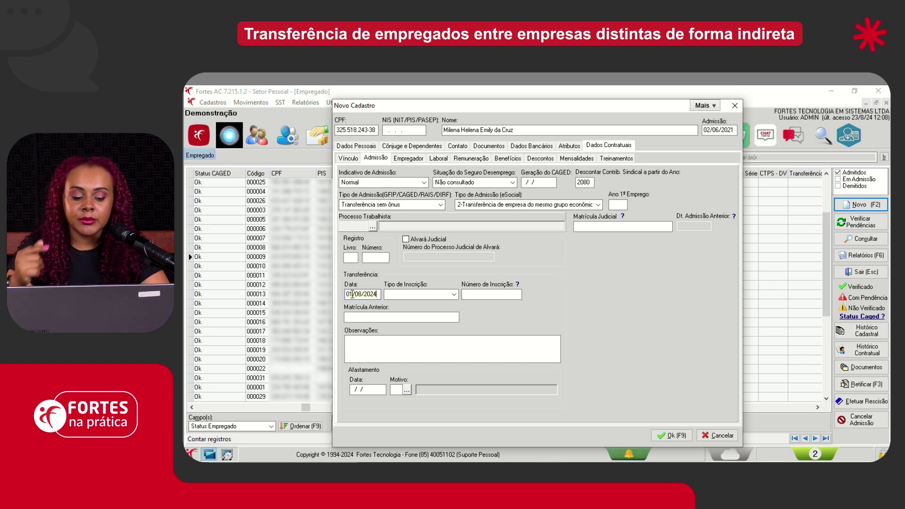
left_click(406, 294)
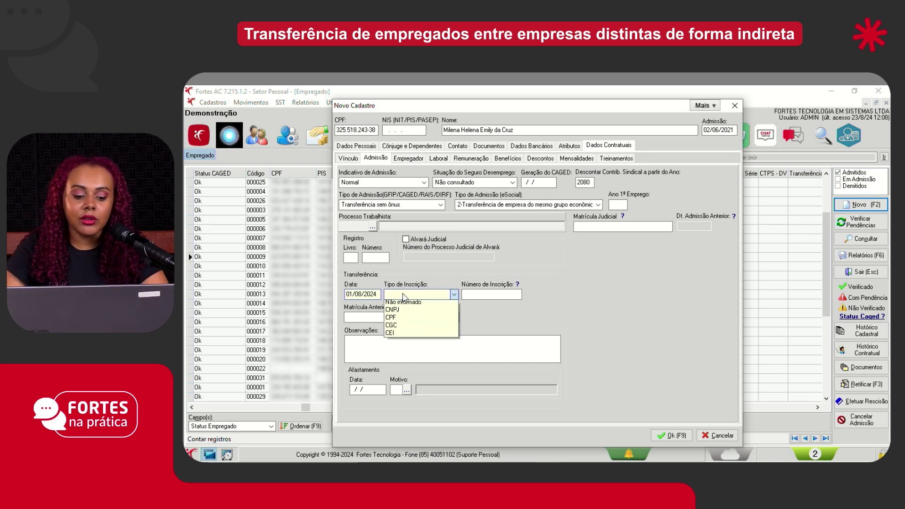
left_click(407, 308)
left_click(466, 295)
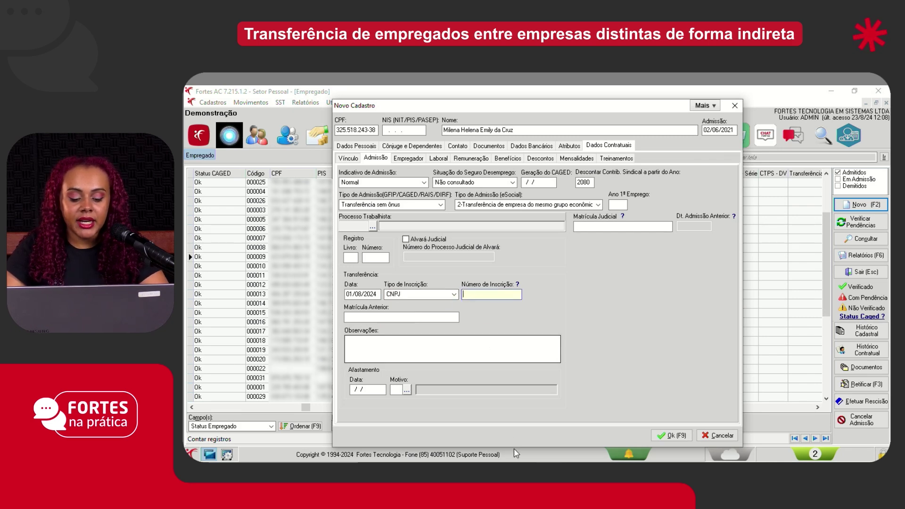
Copy FNP's Matriz establishment CNPJ from Empresas and return to the Novo Cadastro form
left_click(549, 467)
left_click(605, 424)
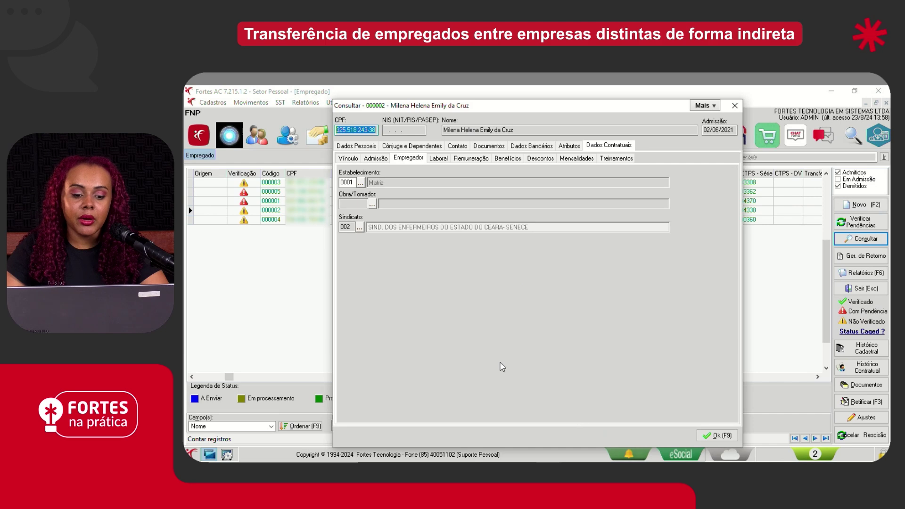
left_click(715, 441)
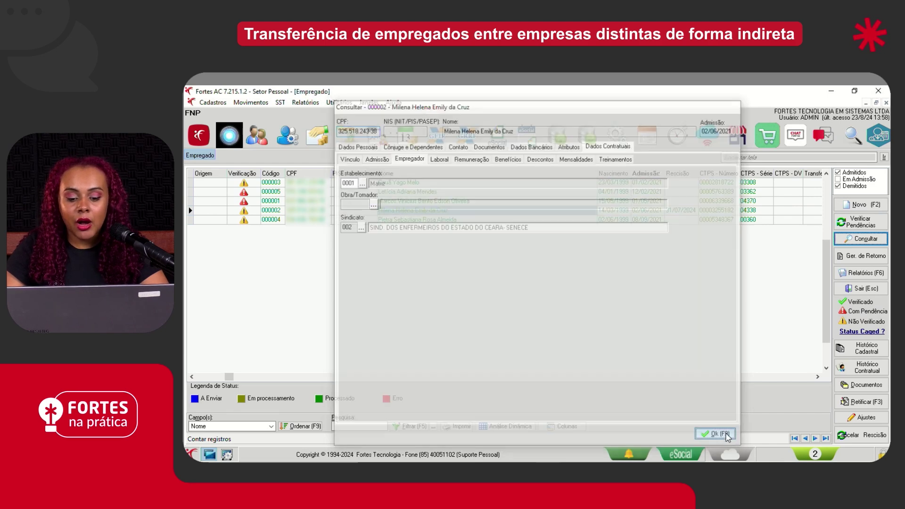
left_click(213, 102)
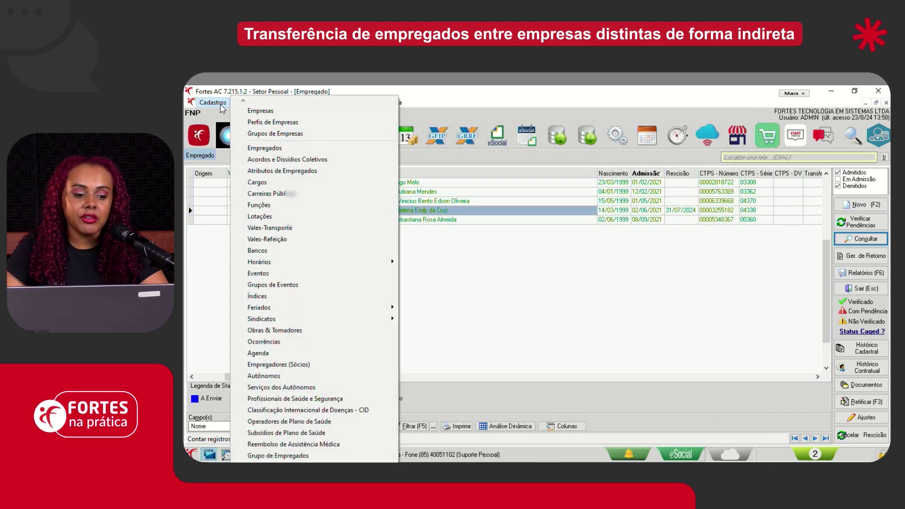
left_click(250, 109)
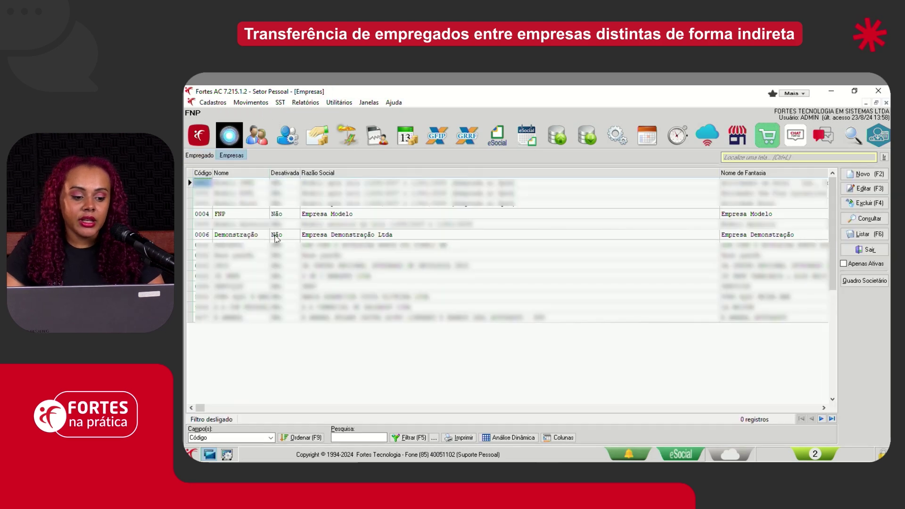
left_click(249, 215)
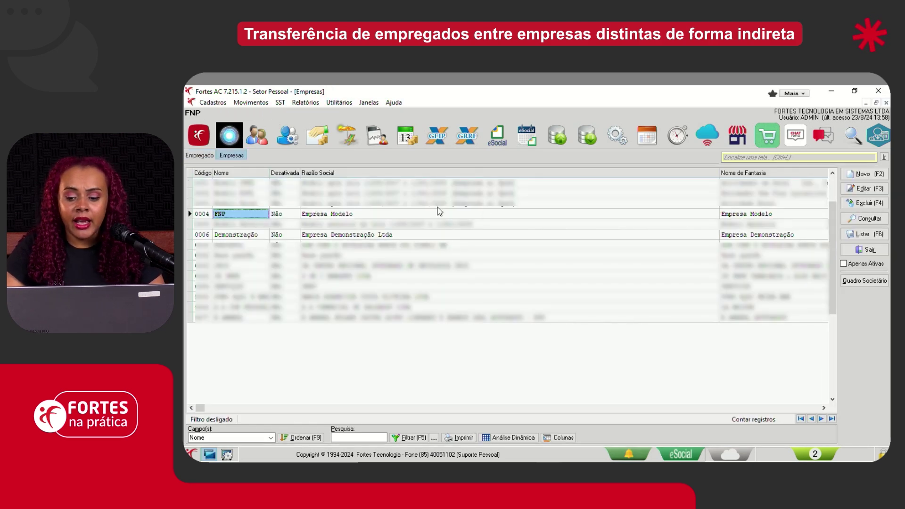
left_click(854, 218)
left_click(341, 352)
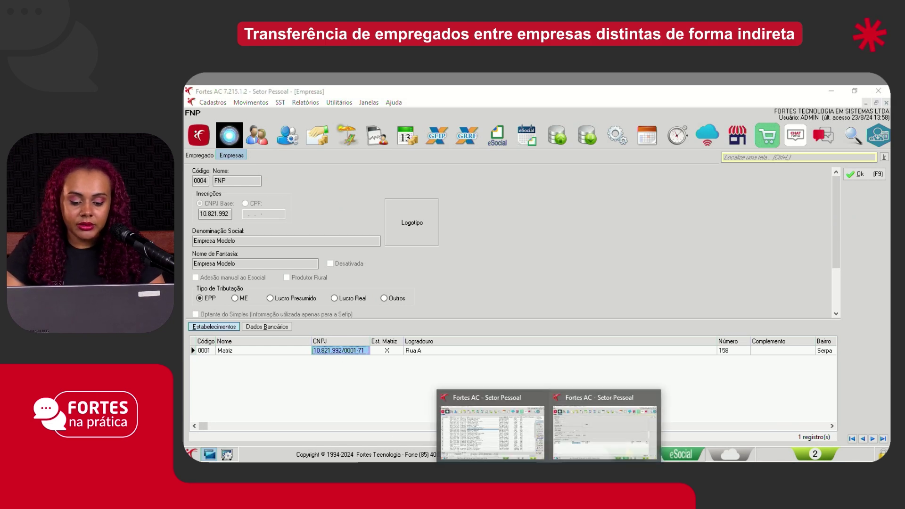
left_click(513, 424)
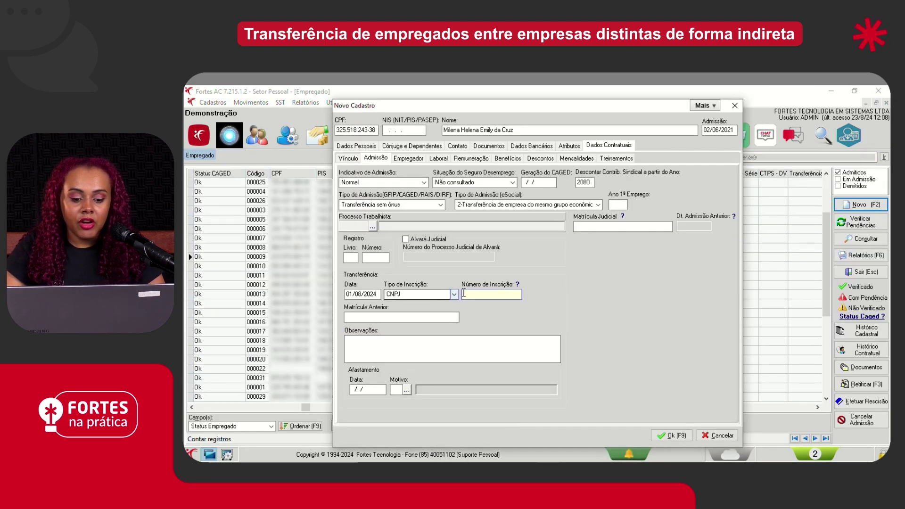
Remove the incomplete pasted CNPJ from Número de Inscrição and dismiss the invalid-inscription warning
right_click(477, 296)
left_click(501, 340)
left_click_drag(504, 294, 466, 304)
key("Delete")
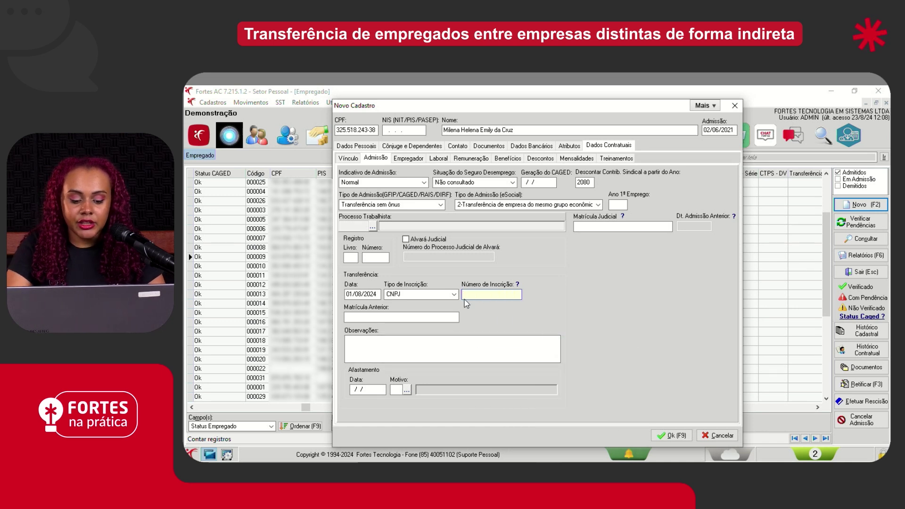
left_click(448, 344)
left_click(530, 296)
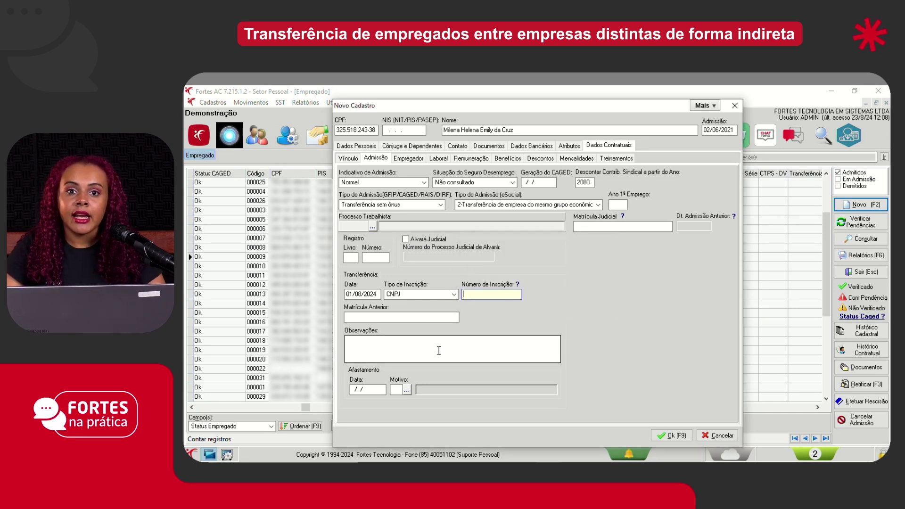
In a new Notepad document, paste the origin CNPJ, strip its punctuation to digits, and copy it
key("super")
type("b")
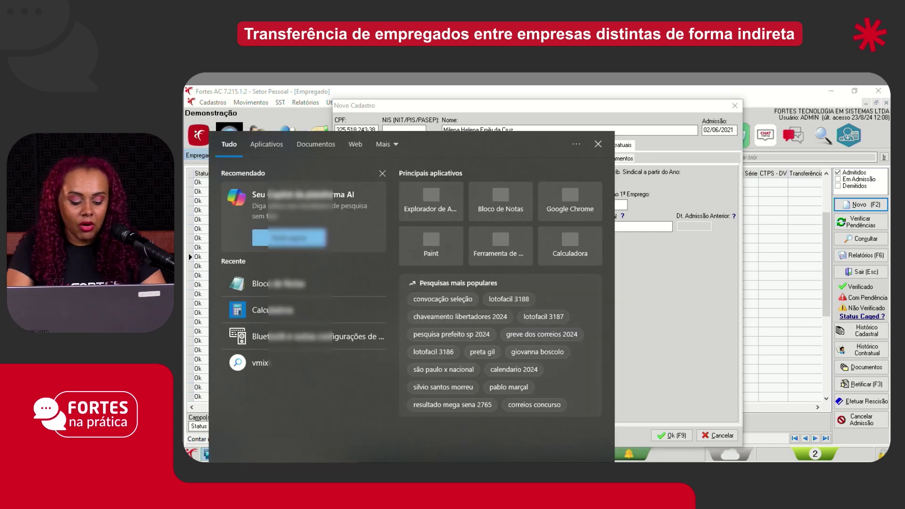
type("lo")
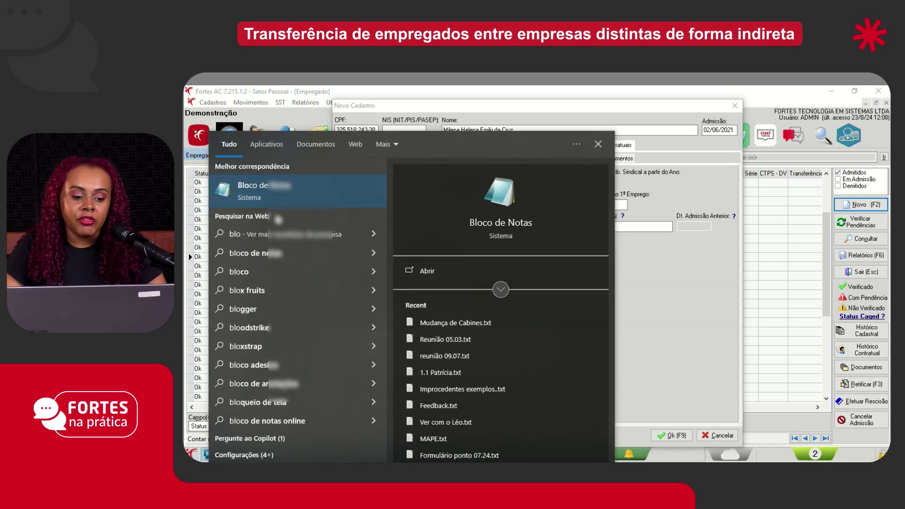
key("Return")
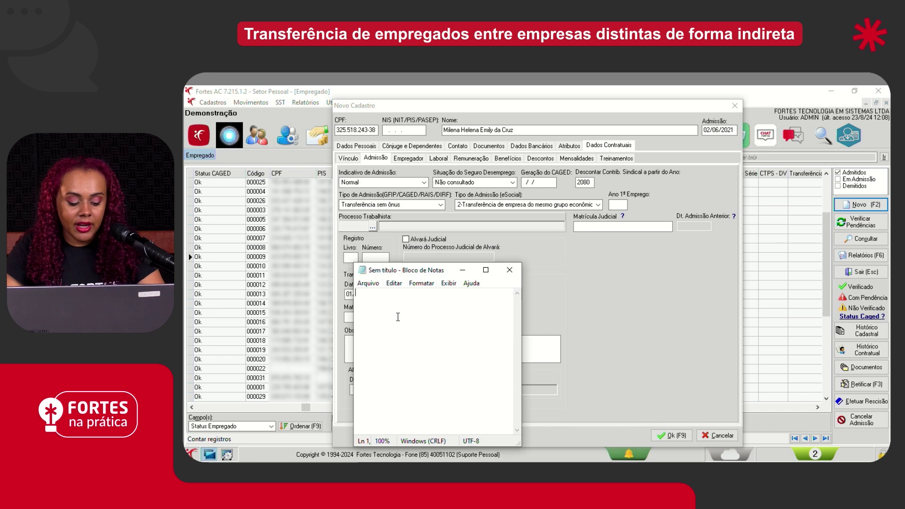
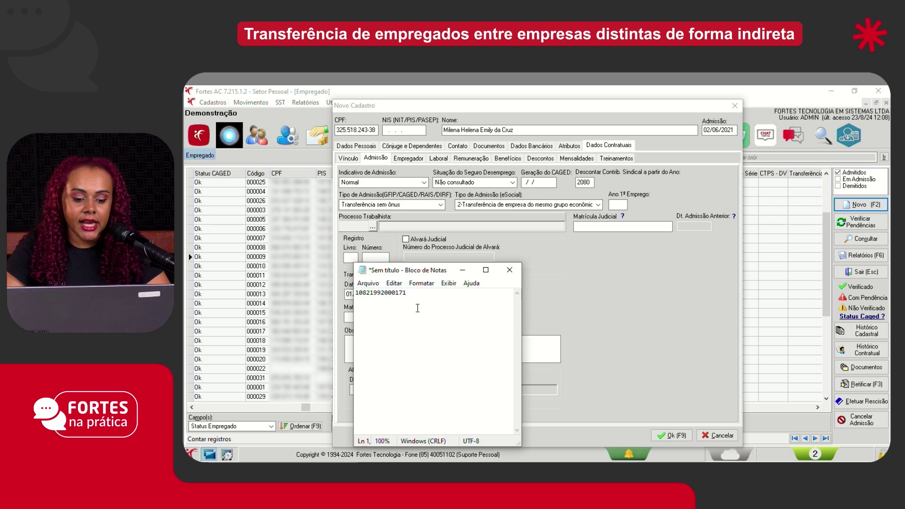
key("ctrl+a")
key("ctrl+c")
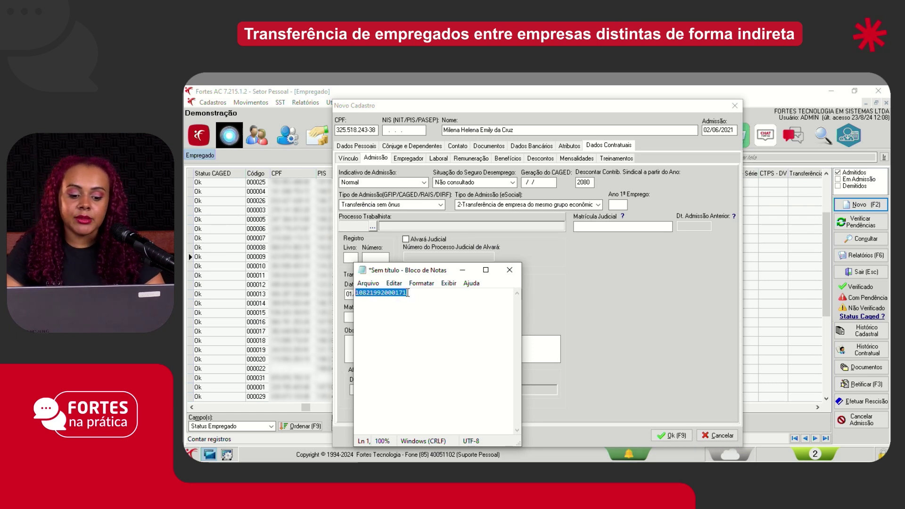
left_click(462, 270)
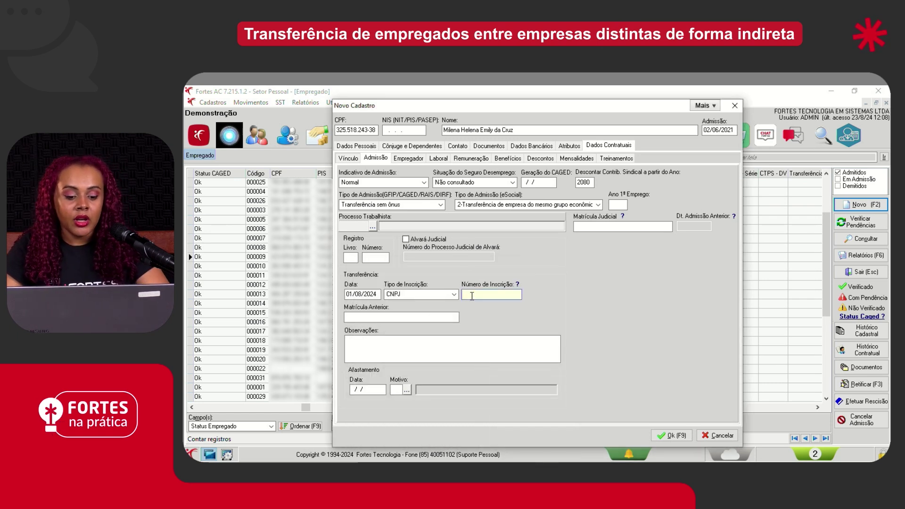
right_click(471, 297)
left_click(497, 342)
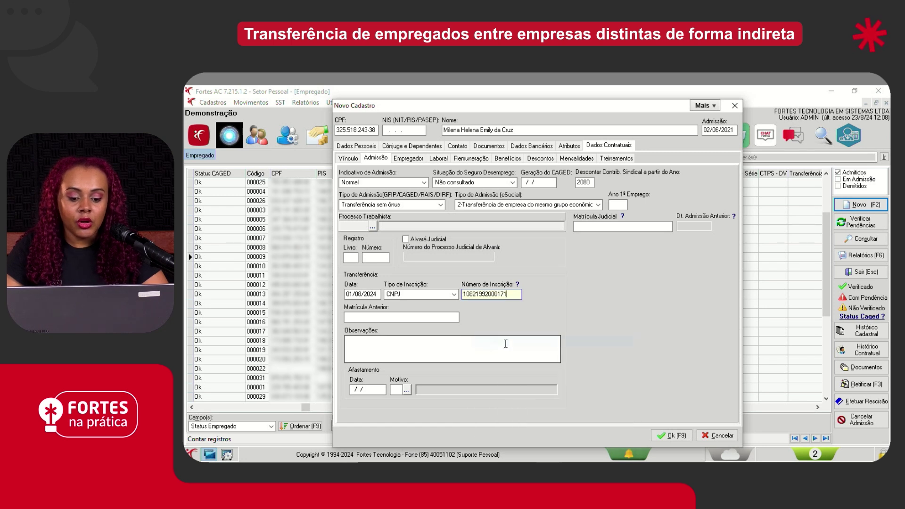
left_click(393, 320)
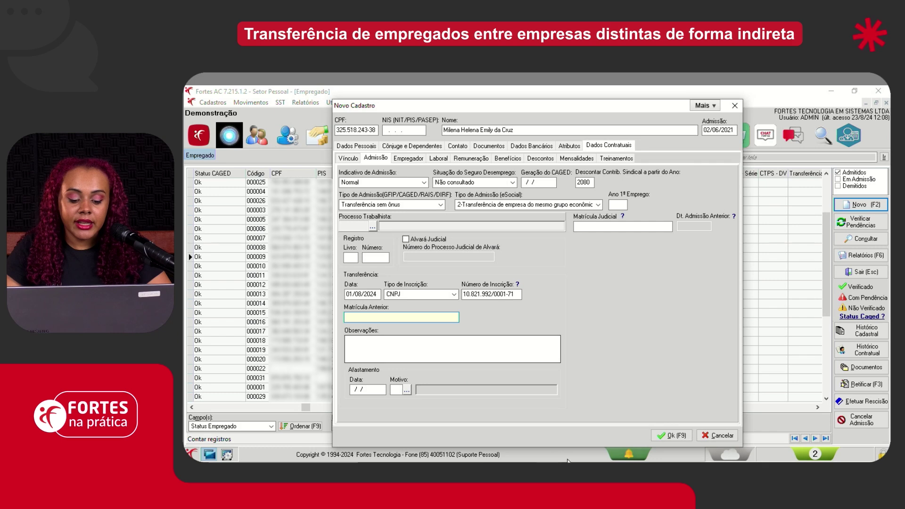
left_click(551, 470)
Copy the transferred employee's Matrícula eSocial from FNP's Dados Contratuais > Vínculo, then return to Demonstração's admission form
left_click(586, 435)
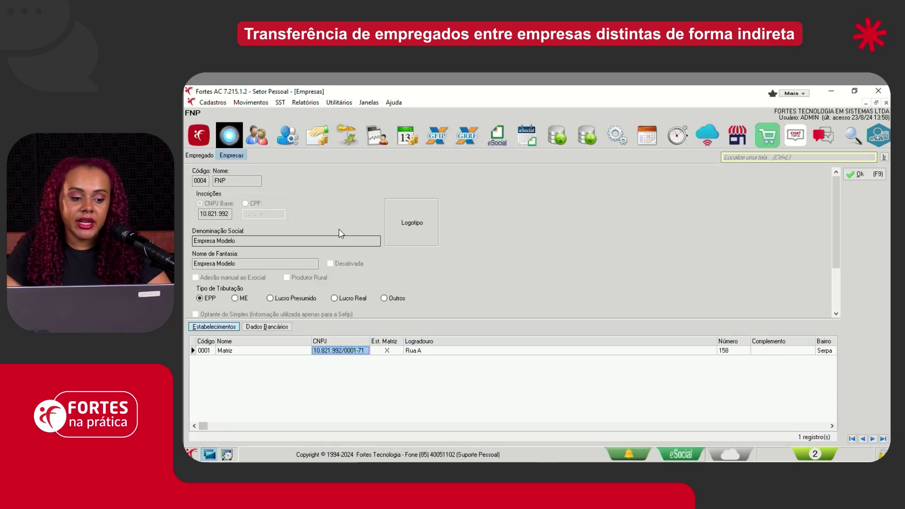
left_click(199, 155)
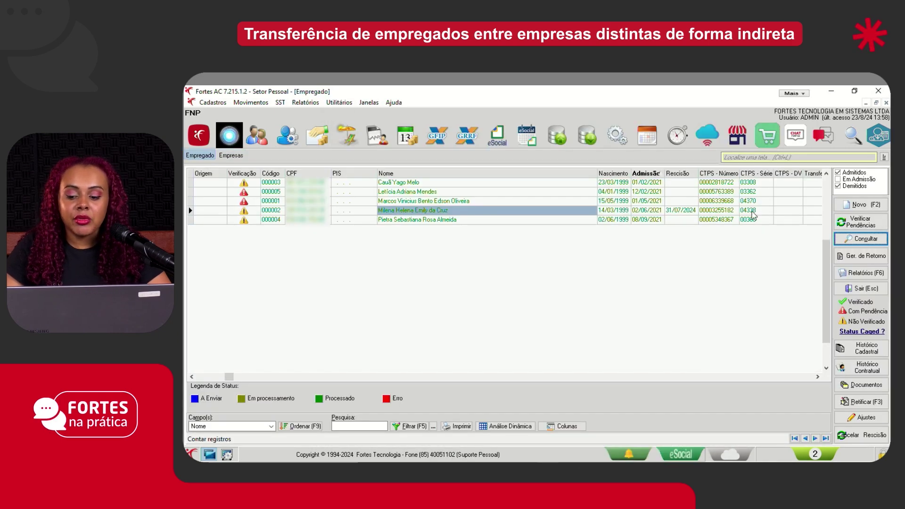
left_click(857, 240)
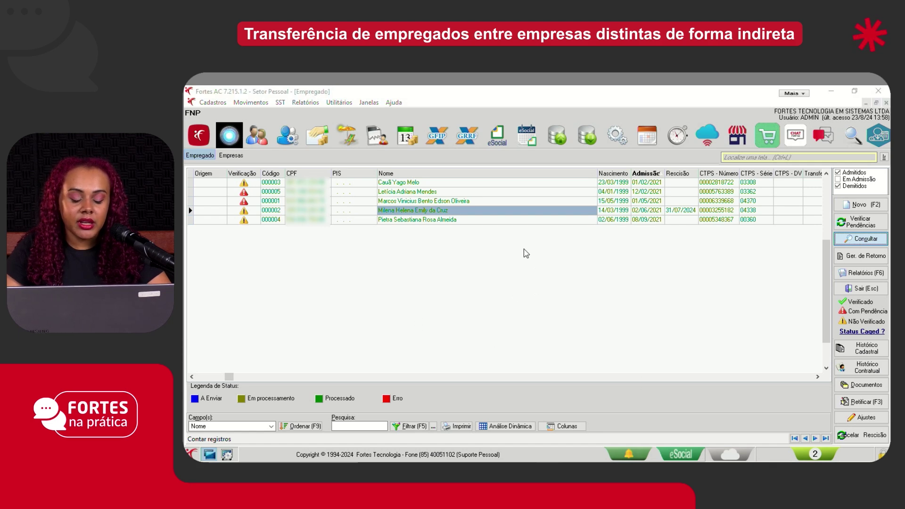
left_click(602, 147)
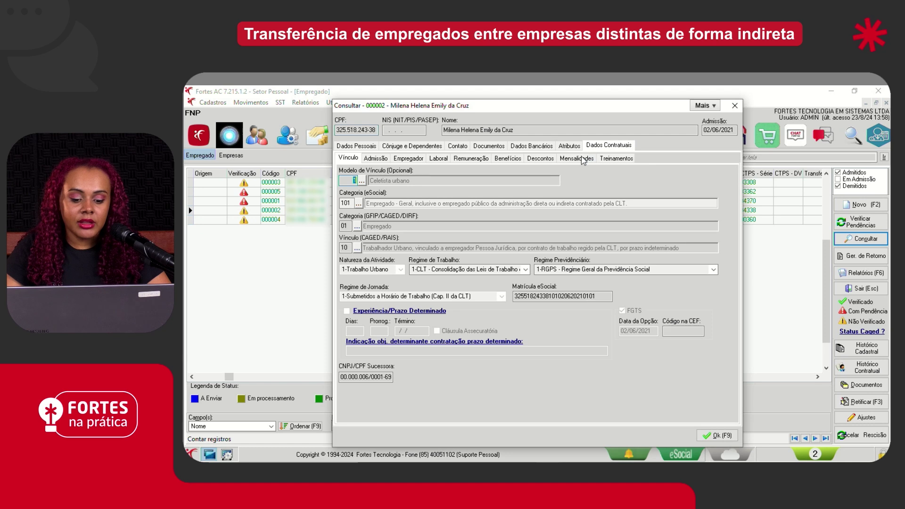
left_click(602, 297)
left_click(602, 299)
left_click_drag(602, 298, 510, 309)
key("ctrl+c")
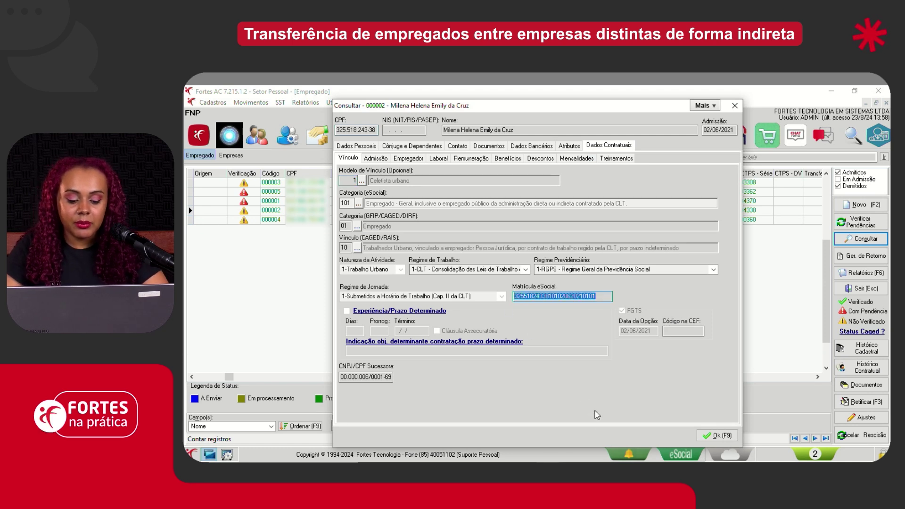
left_click(500, 437)
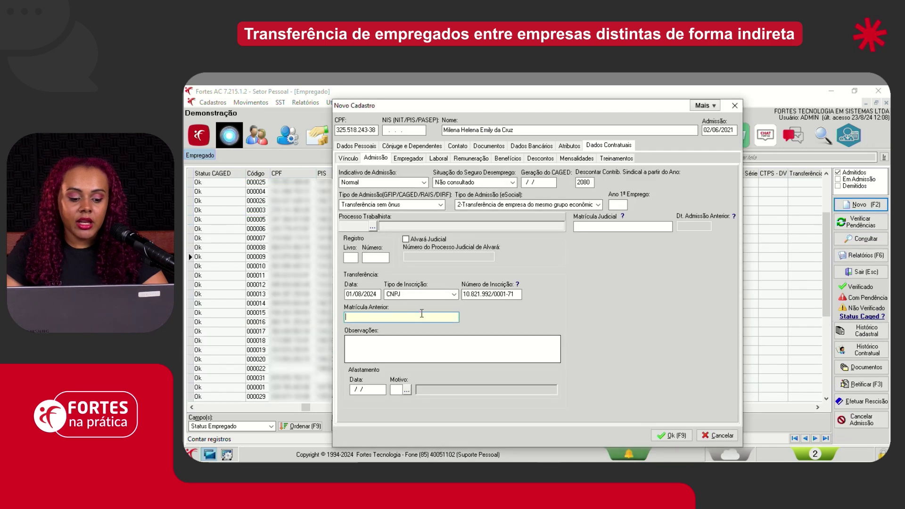
Paste the copied eSocial registration into Matrícula Anterior, then review the Vínculo, Admissão and Empregador sections
right_click(386, 317)
left_click(411, 361)
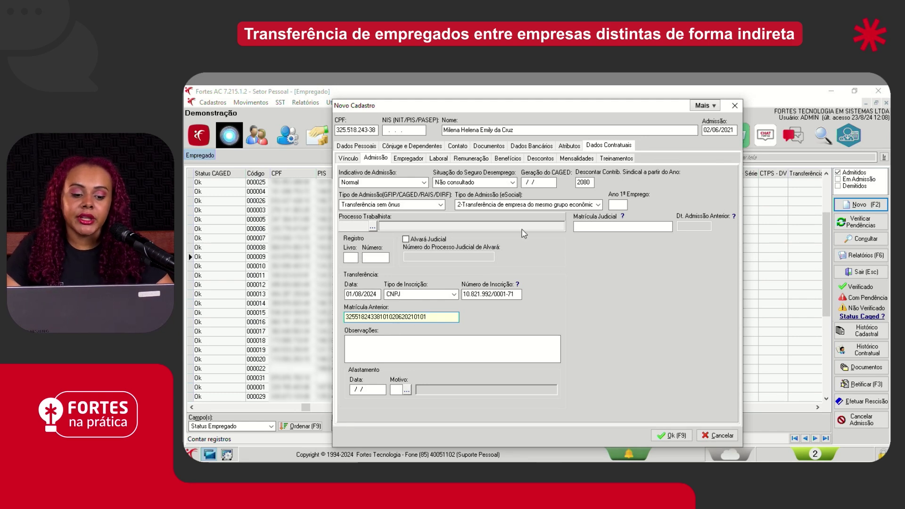
left_click(352, 159)
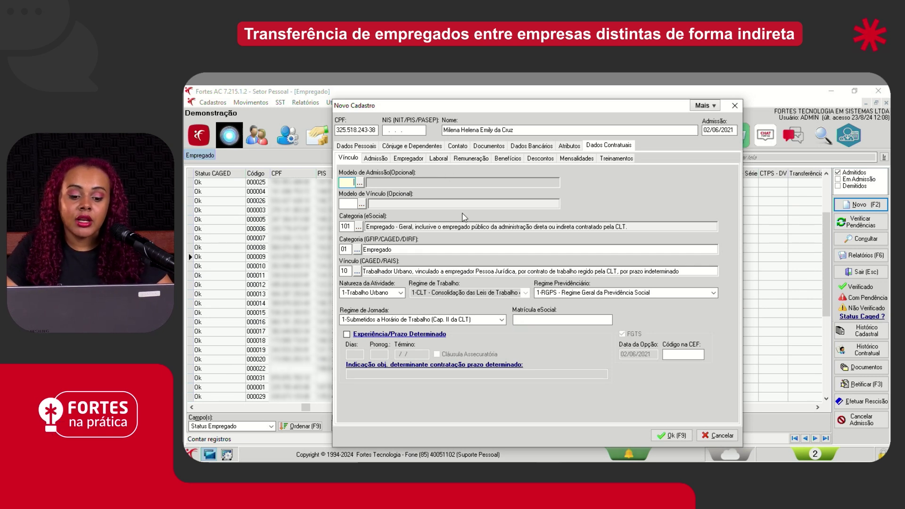
left_click(375, 159)
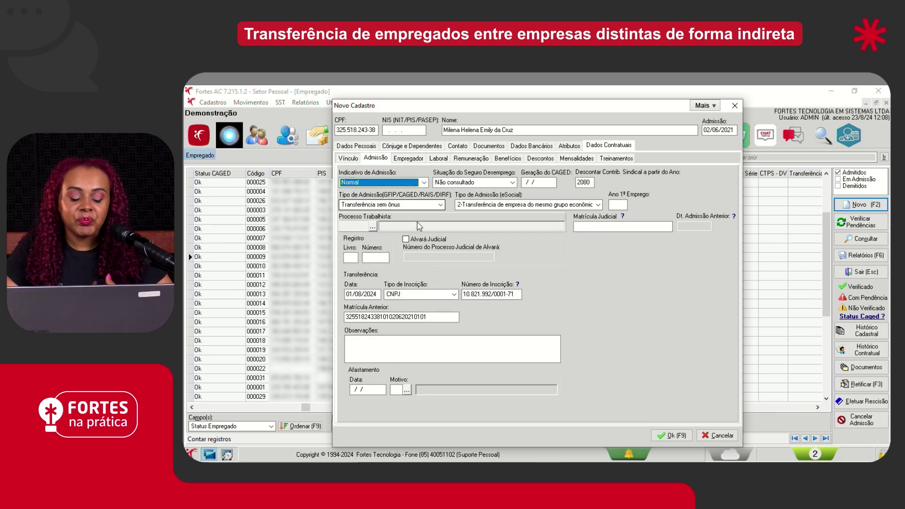
left_click(416, 159)
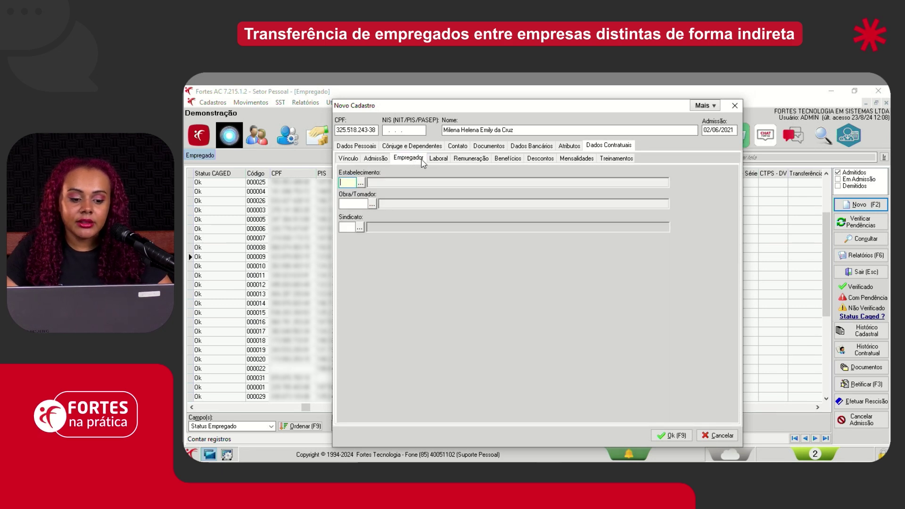